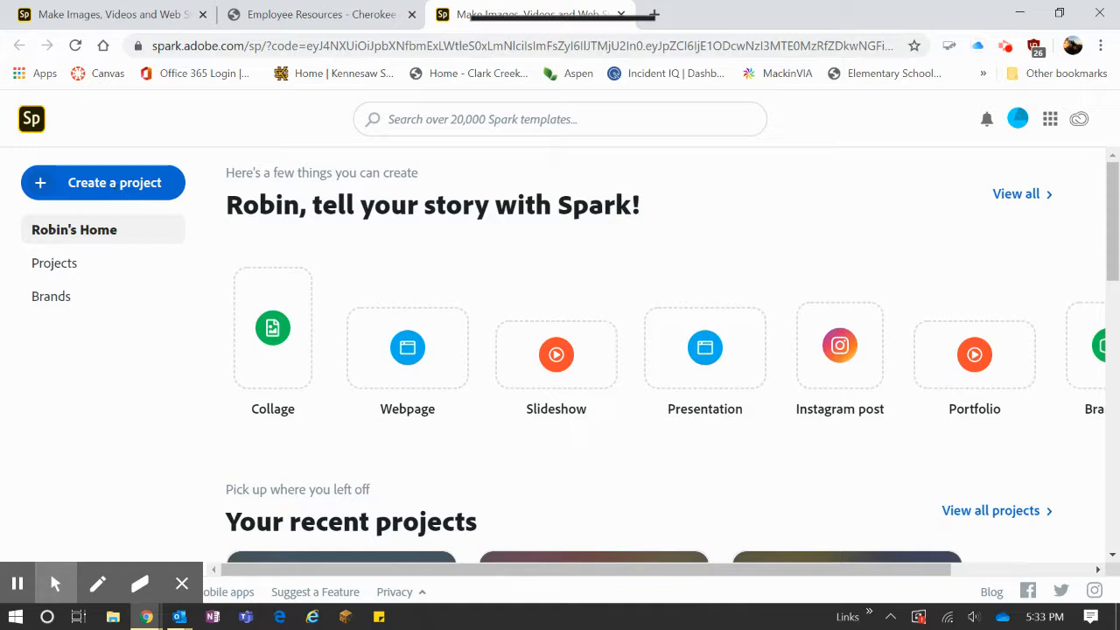
# Create a new video project titled "All About Me".
pyautogui.click(120, 191)
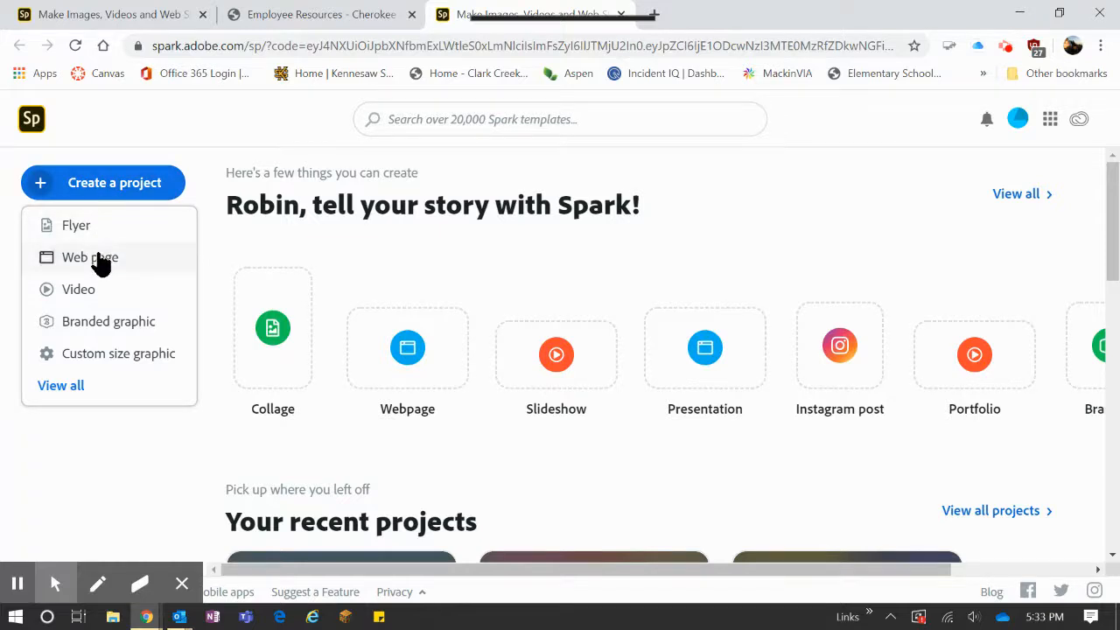
pyautogui.click(87, 295)
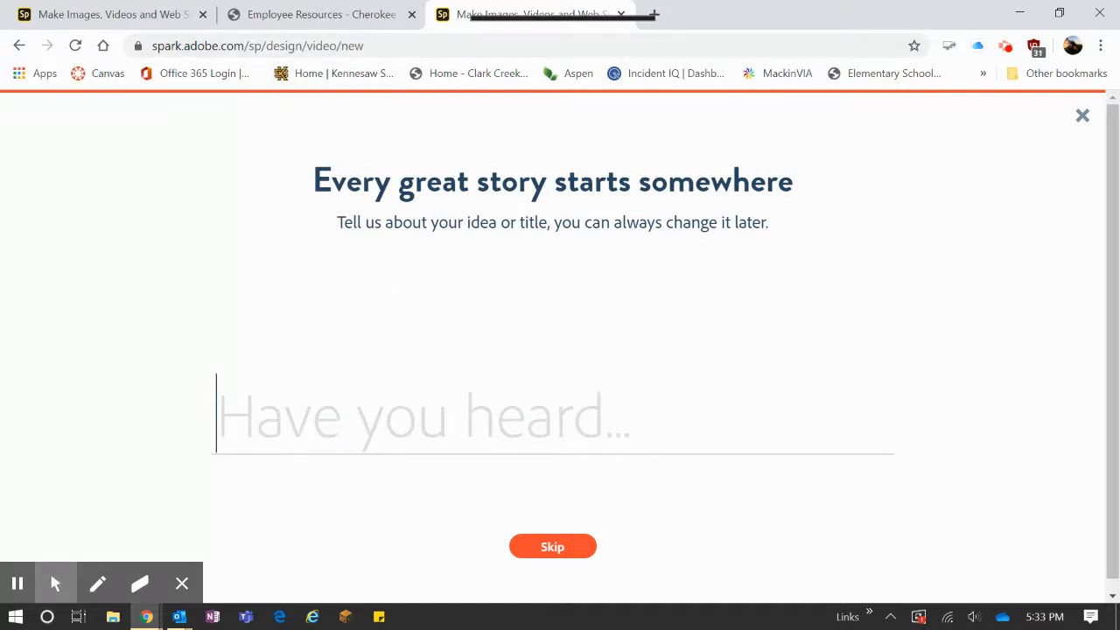
pyautogui.write('All A')
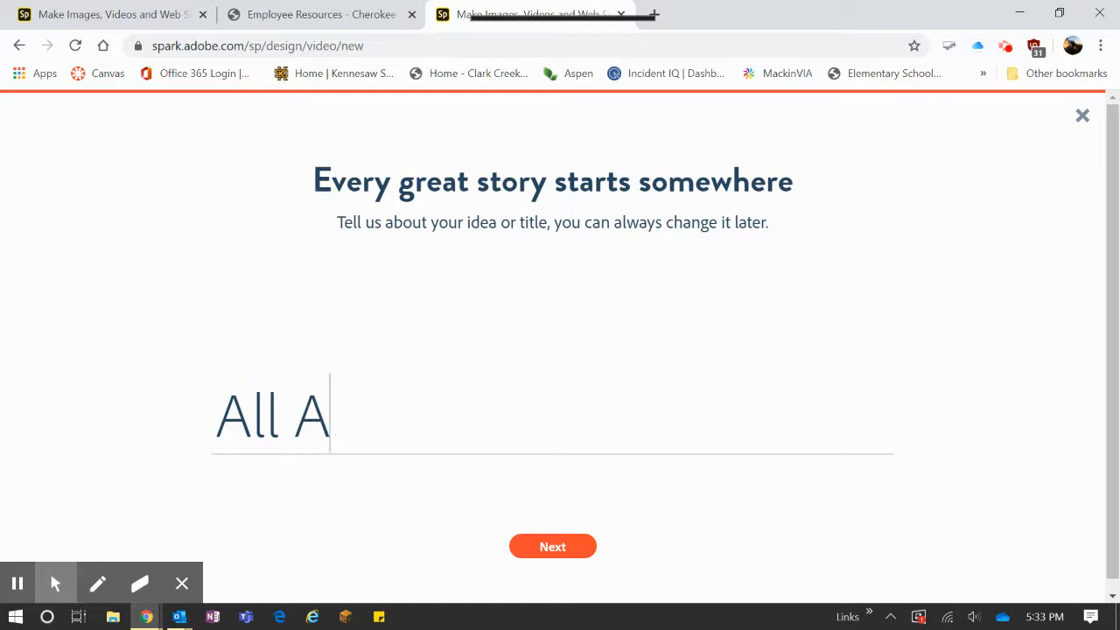
pyautogui.write('bout Me')
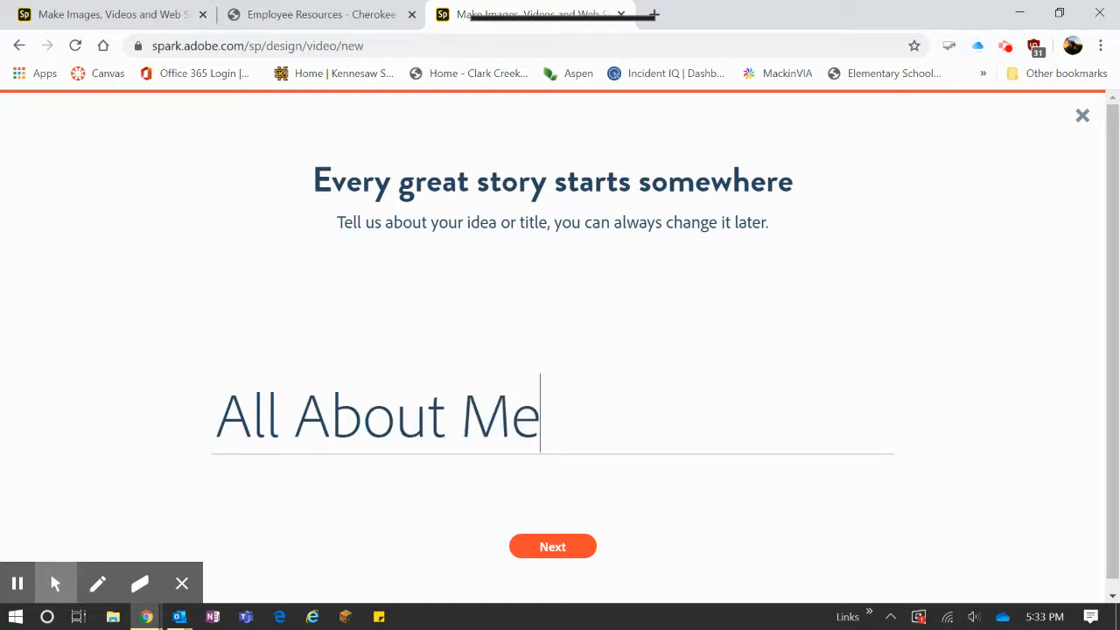
pyautogui.press('Return')
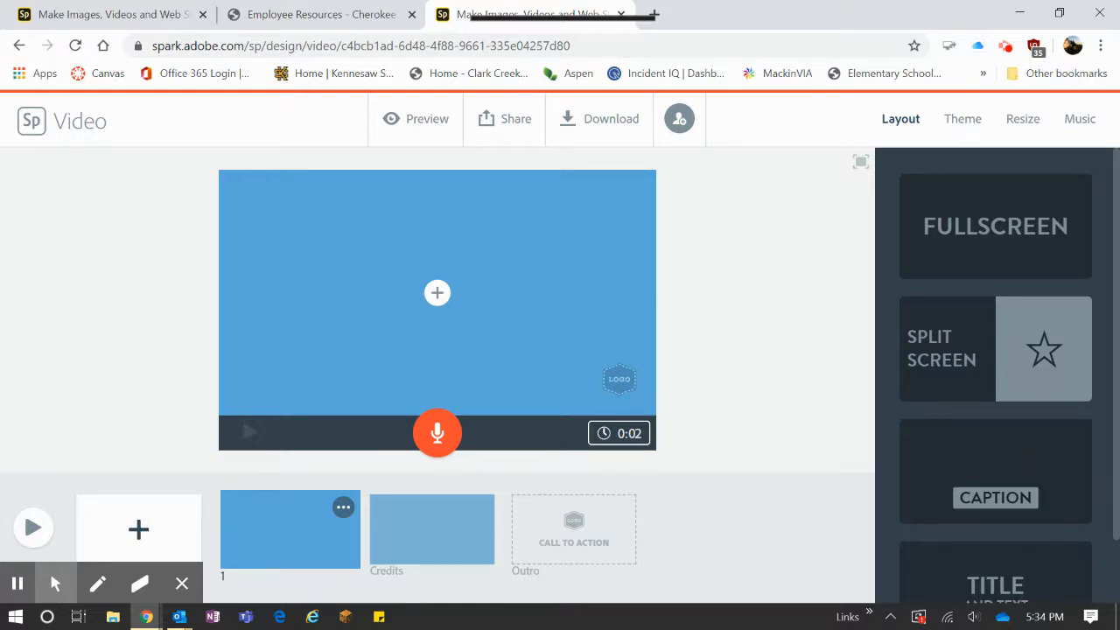
# Add four blank slides to the video so the storyboard has slides 1 to 5 before the credits.
pyautogui.click(136, 525)
pyautogui.click(136, 528)
pyautogui.click(136, 528)
pyautogui.click(136, 528)
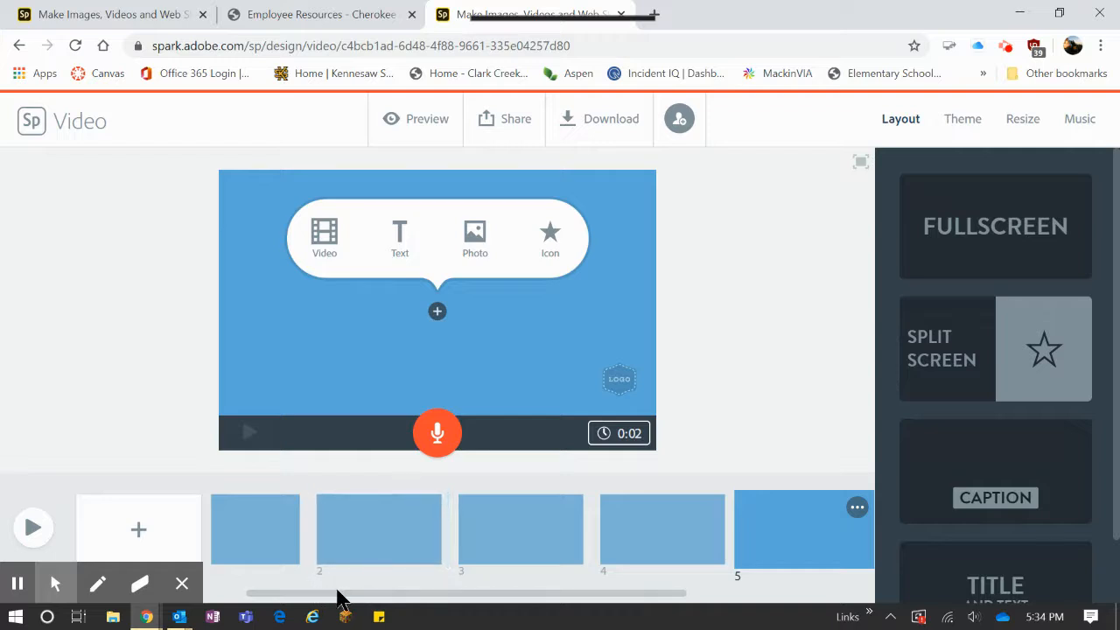
# Apply the Title and Text layout to the first slide.
pyautogui.moveTo(341, 593); pyautogui.dragTo(257, 593)
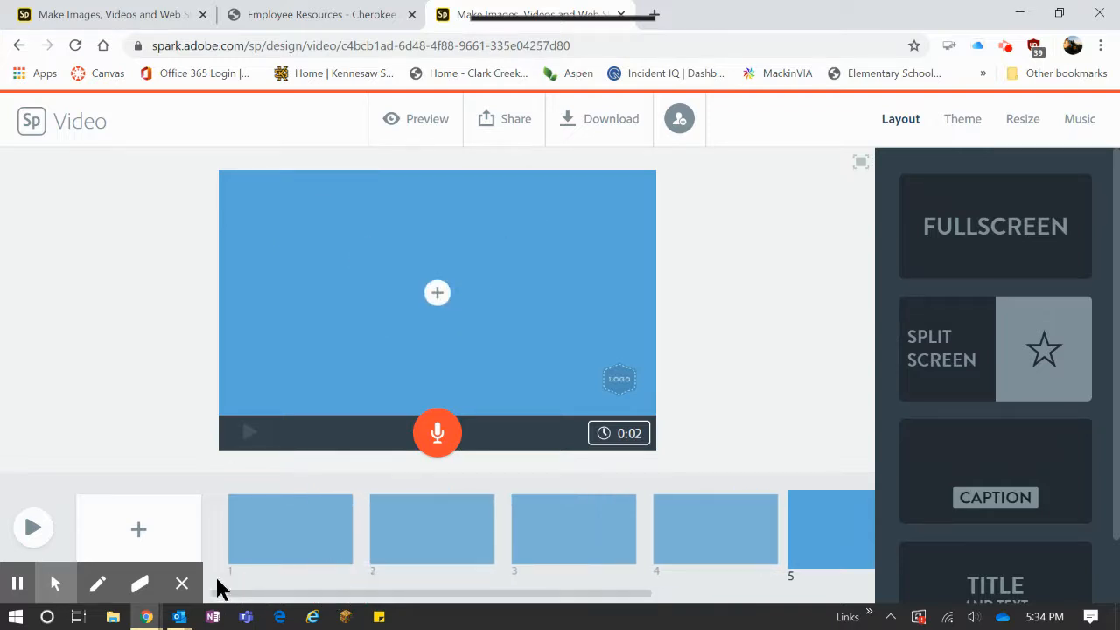
pyautogui.click(258, 553)
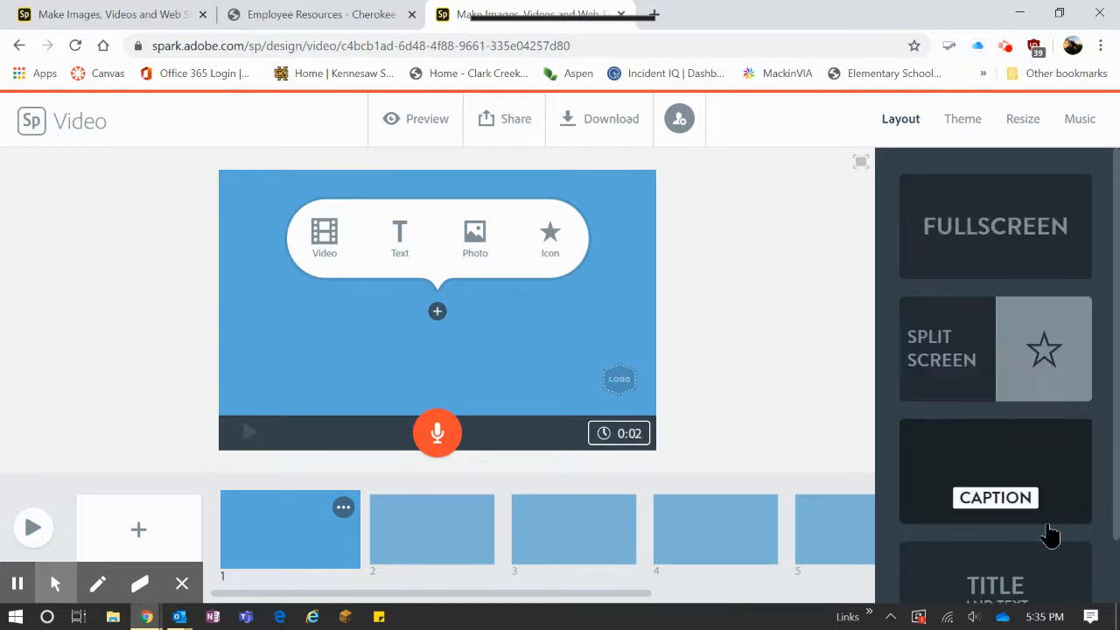
pyautogui.click(1118, 399)
pyautogui.moveTo(1117, 398); pyautogui.dragTo(1118, 523)
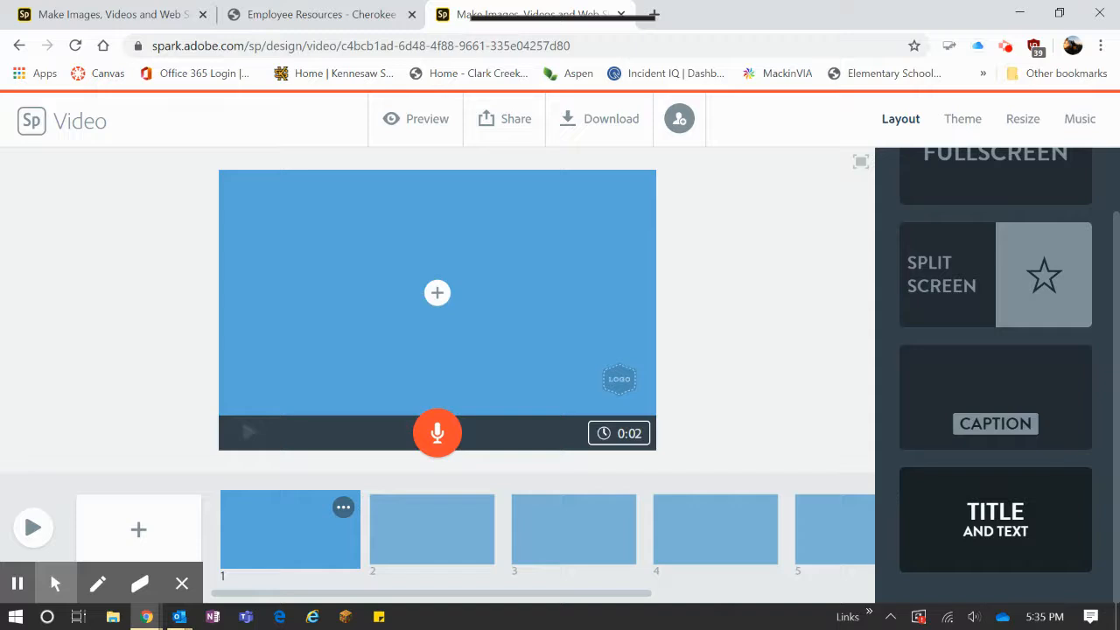
pyautogui.click(1002, 531)
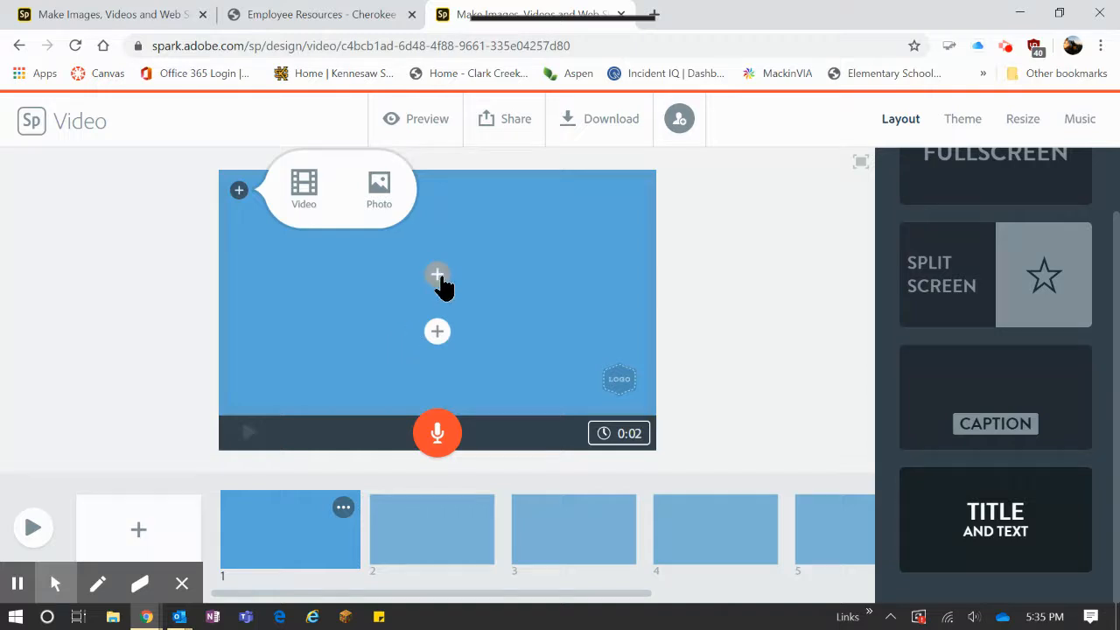
# Enter "All About Me" as the first slide's title and the presenter's name as the text beneath it.
pyautogui.click(437, 274)
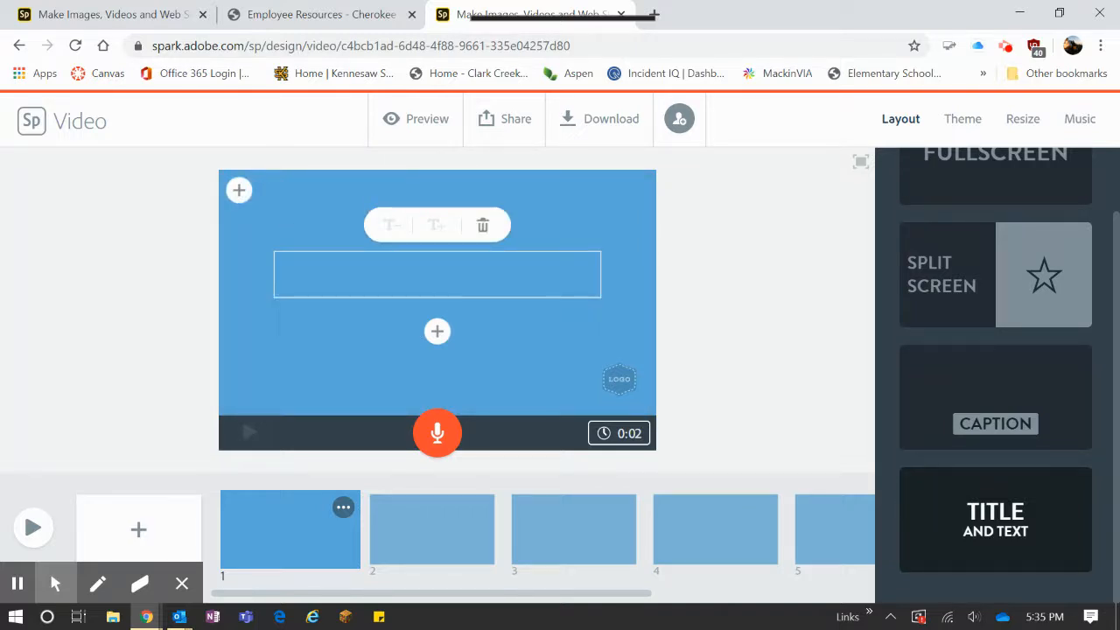
pyautogui.write('All ')
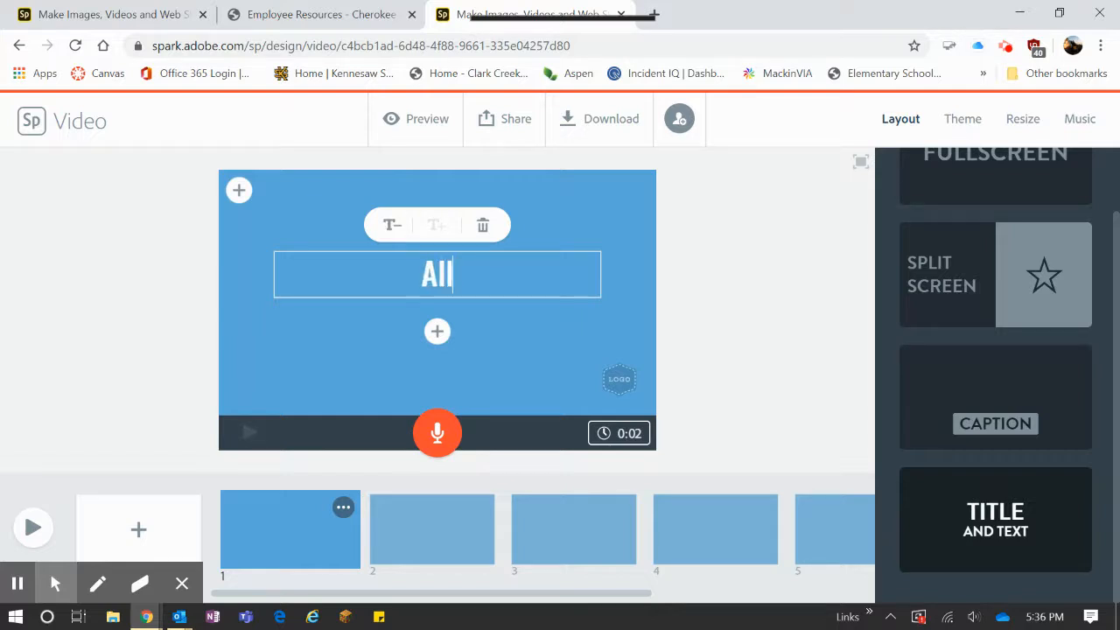
pyautogui.write('About')
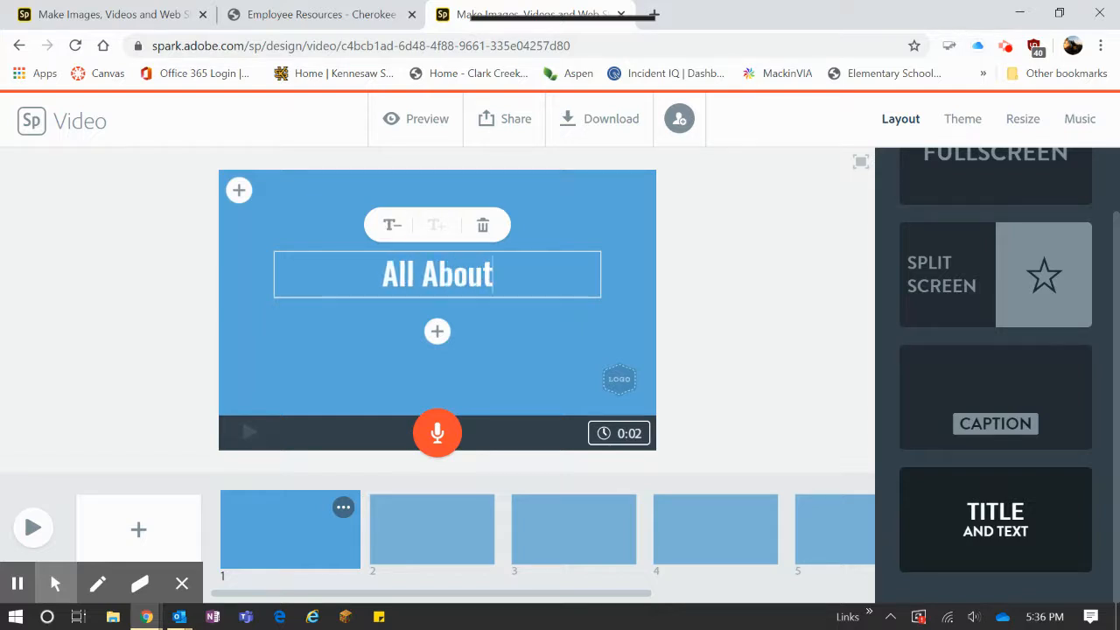
pyautogui.write(' Me')
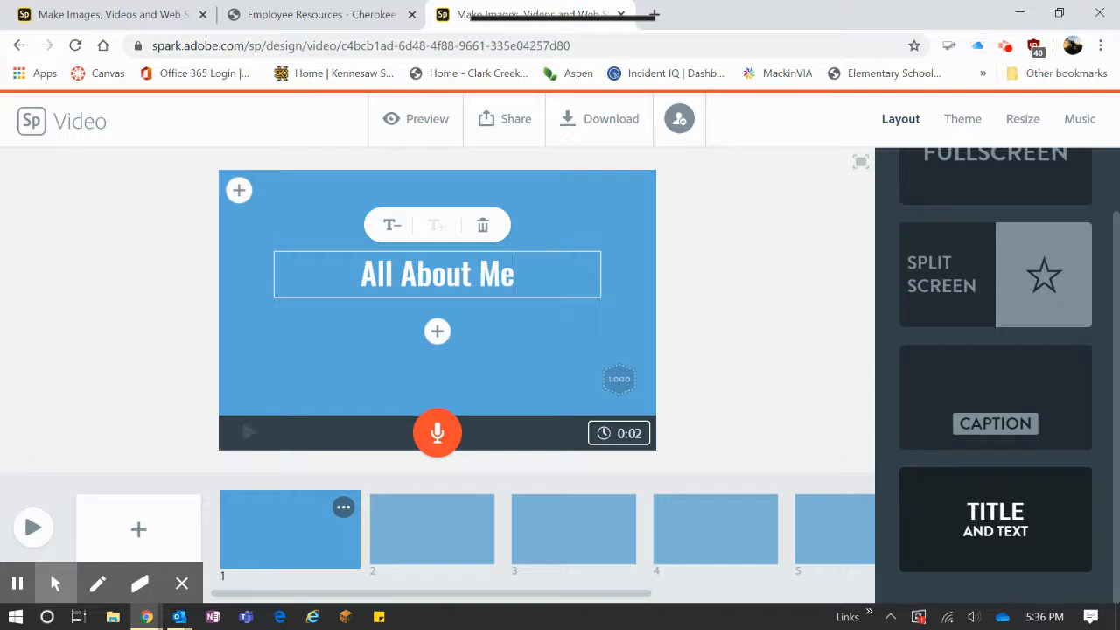
pyautogui.click(436, 331)
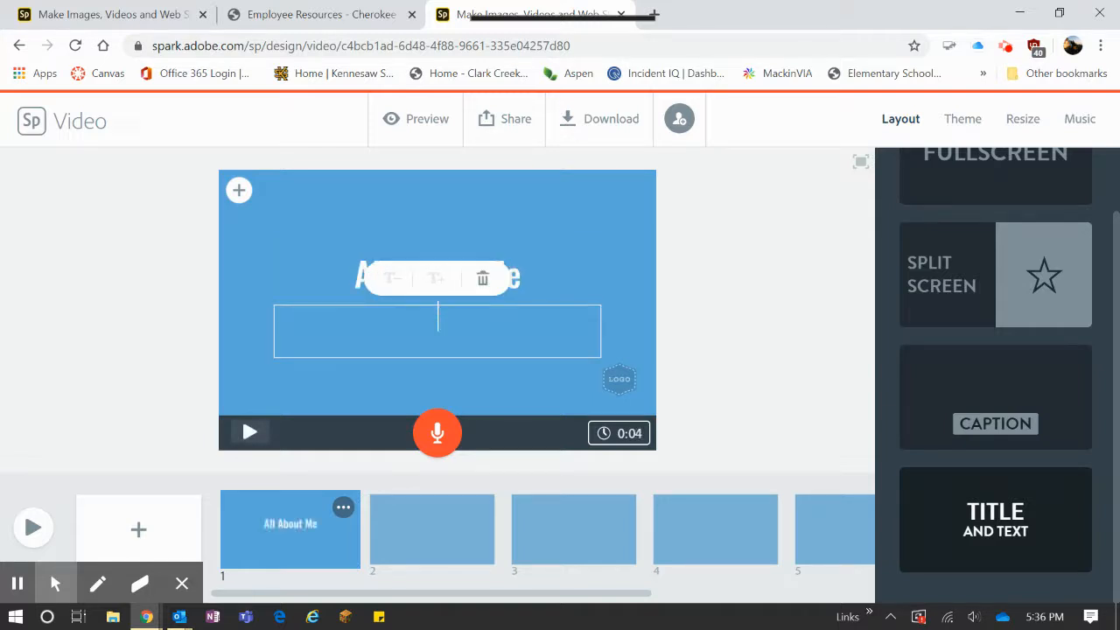
pyautogui.write('Ms. Ryan')
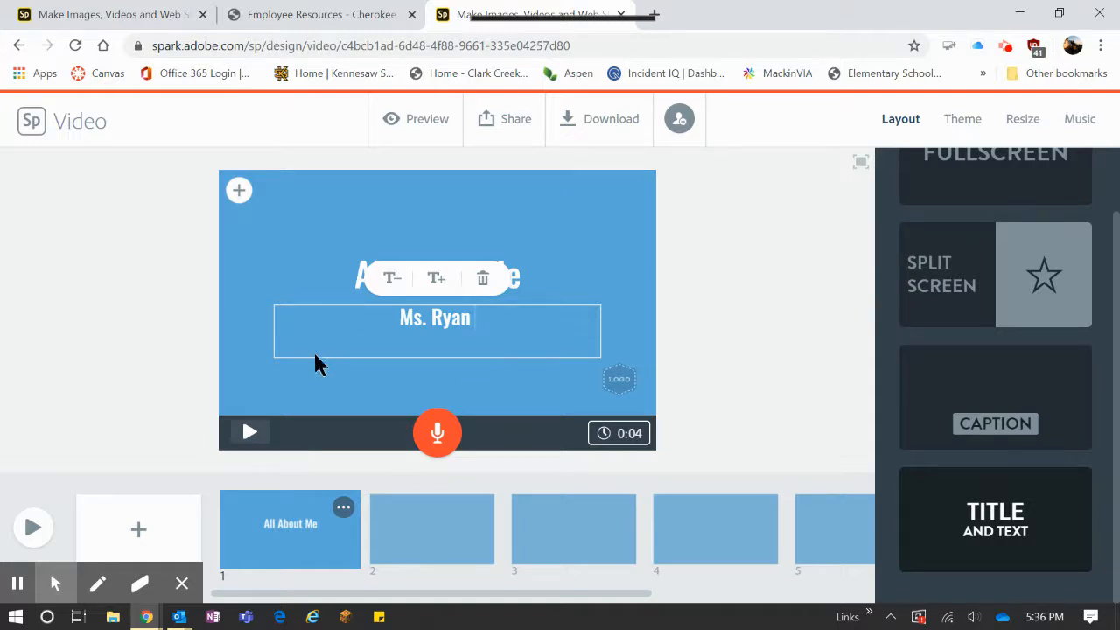
pyautogui.click(282, 268)
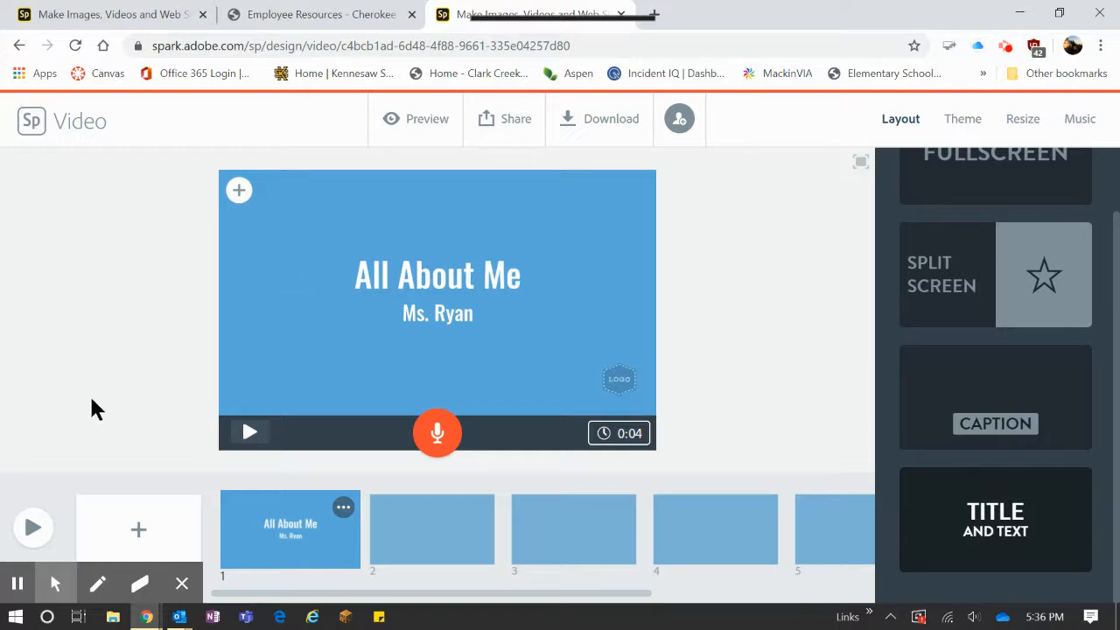
# Search the free photos for "flowers" and set the multicoloured flower on white as the first slide's background.
pyautogui.click(238, 197)
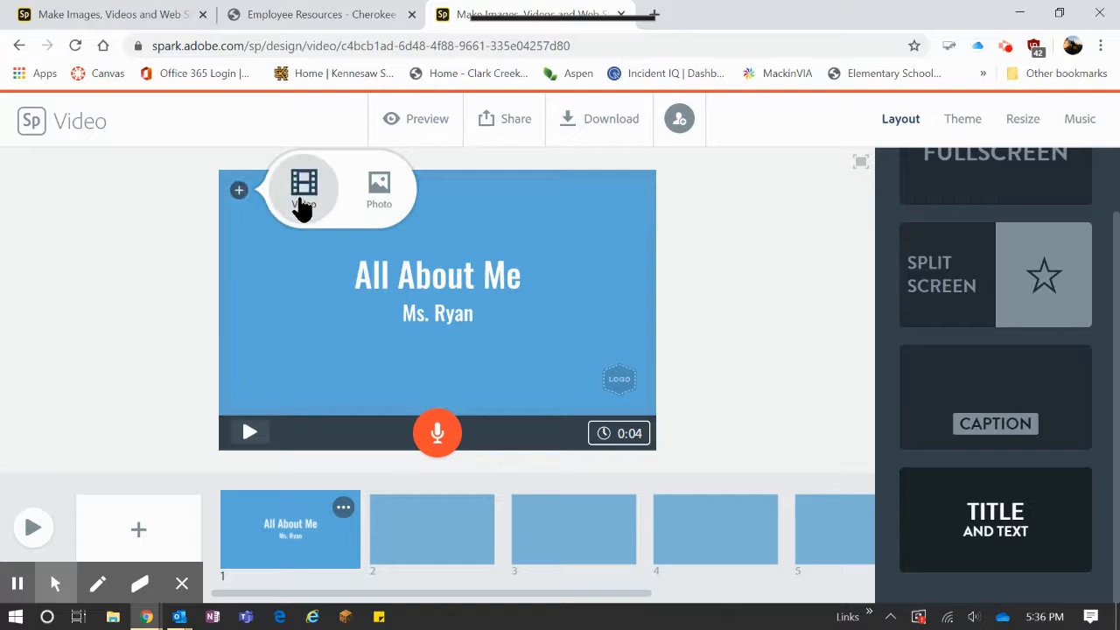
pyautogui.click(378, 191)
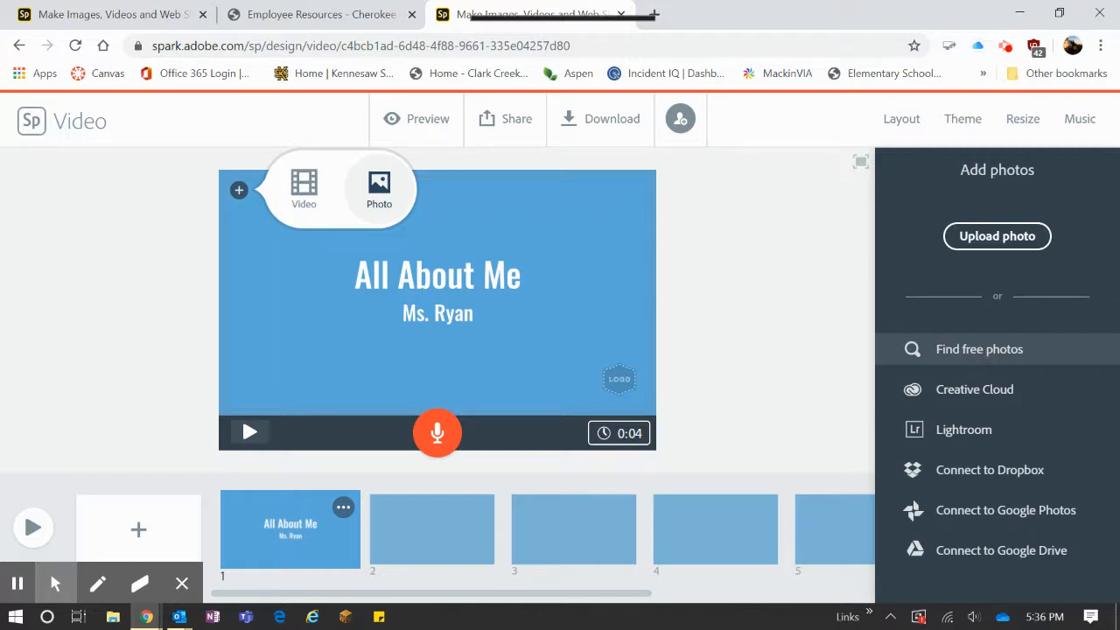
pyautogui.click(979, 349)
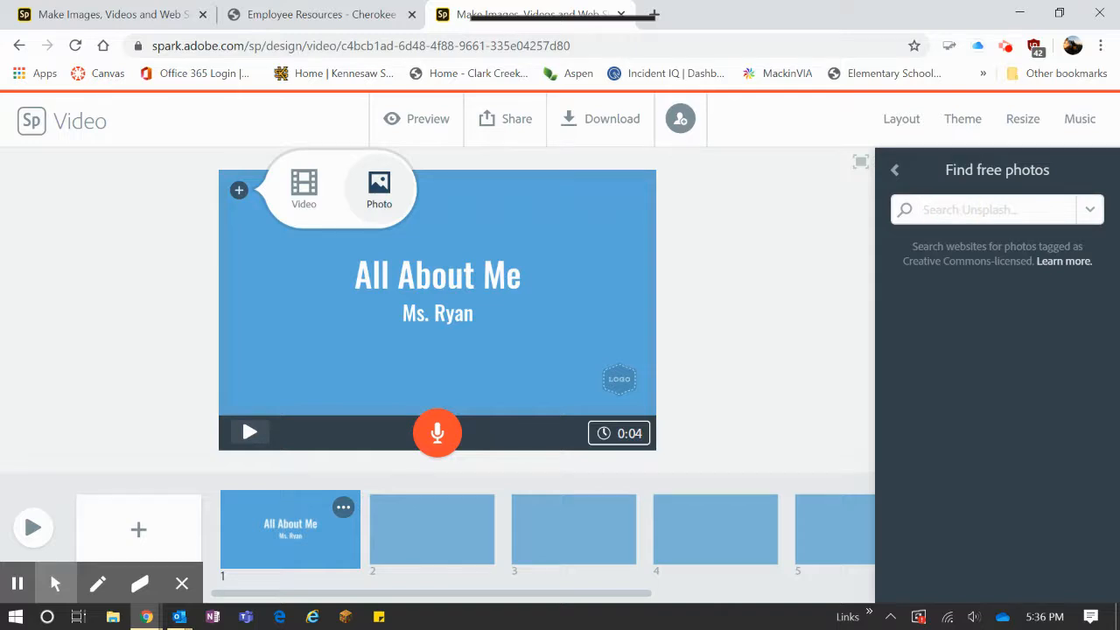
pyautogui.write('flowers')
pyautogui.press('Return')
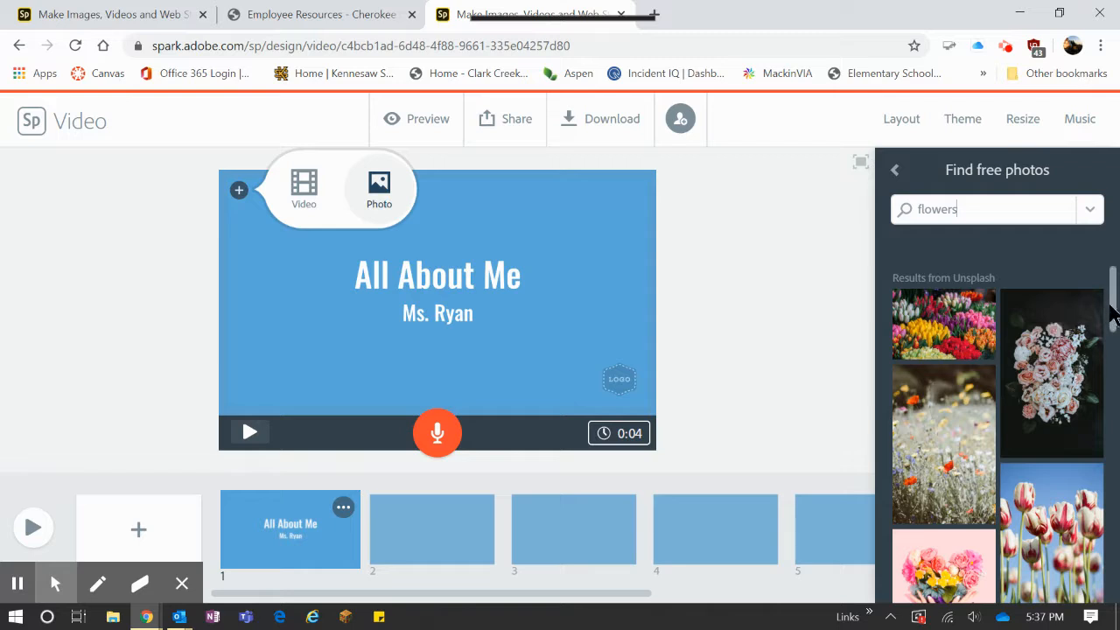
pyautogui.moveTo(1113, 317); pyautogui.dragTo(1116, 378)
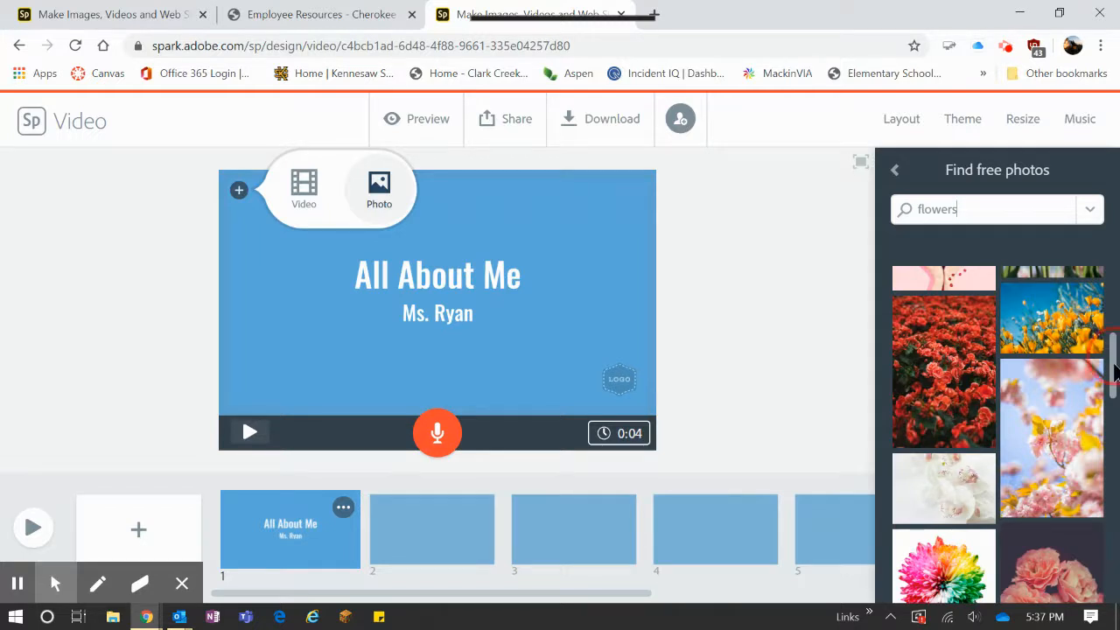
pyautogui.moveTo(1114, 357); pyautogui.dragTo(1114, 384)
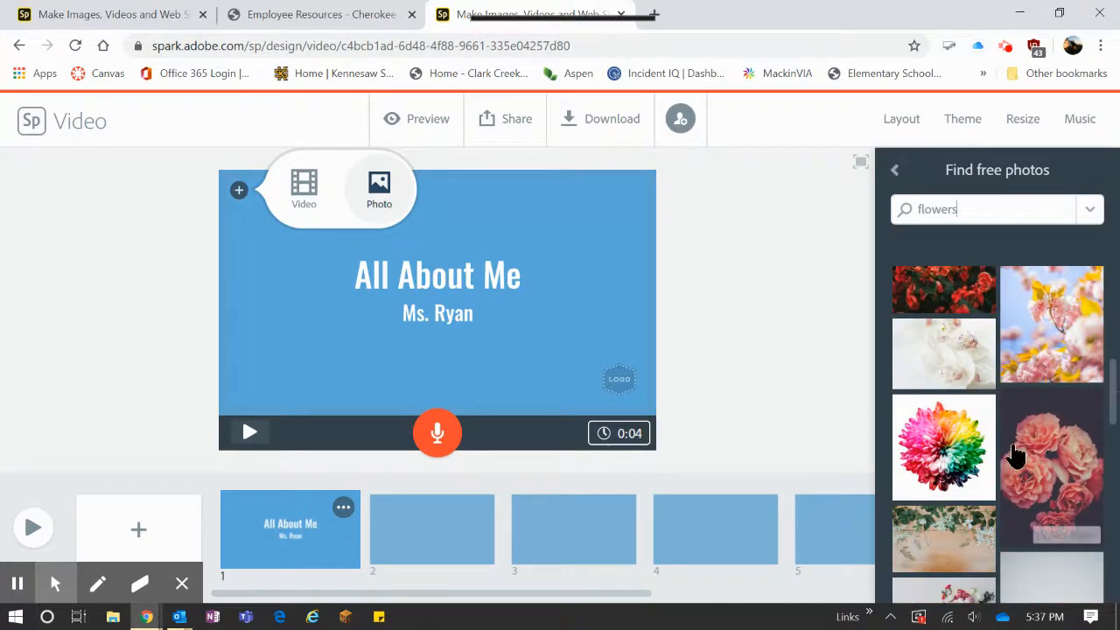
pyautogui.click(947, 464)
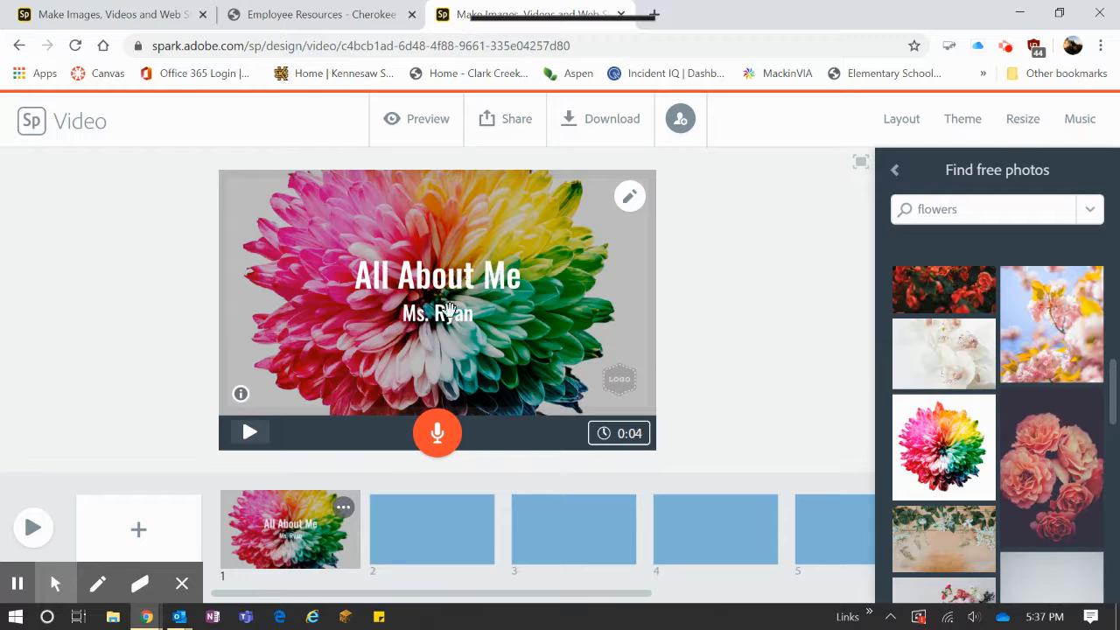
# Apply the Fullscreen layout to the second slide.
pyautogui.click(409, 529)
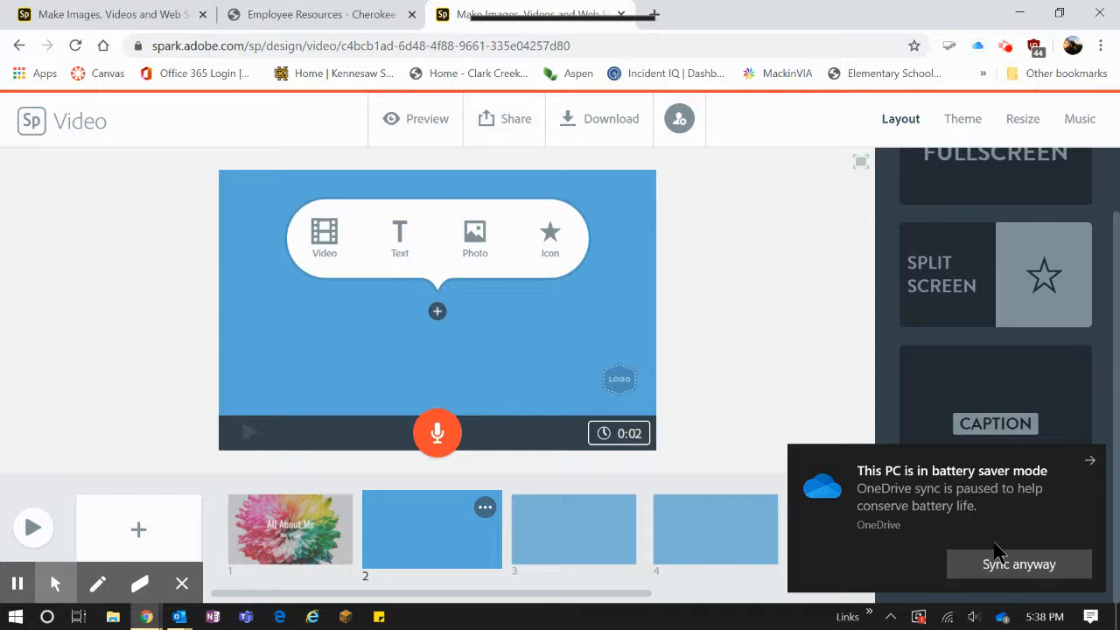
pyautogui.click(20, 585)
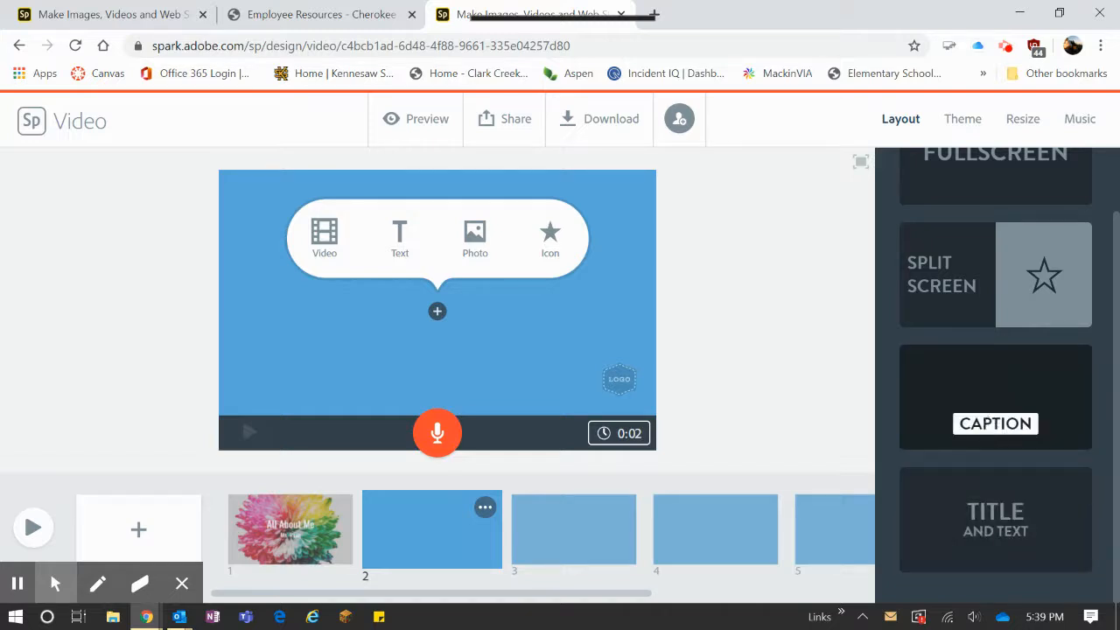
pyautogui.scroll(1, 964, 291)
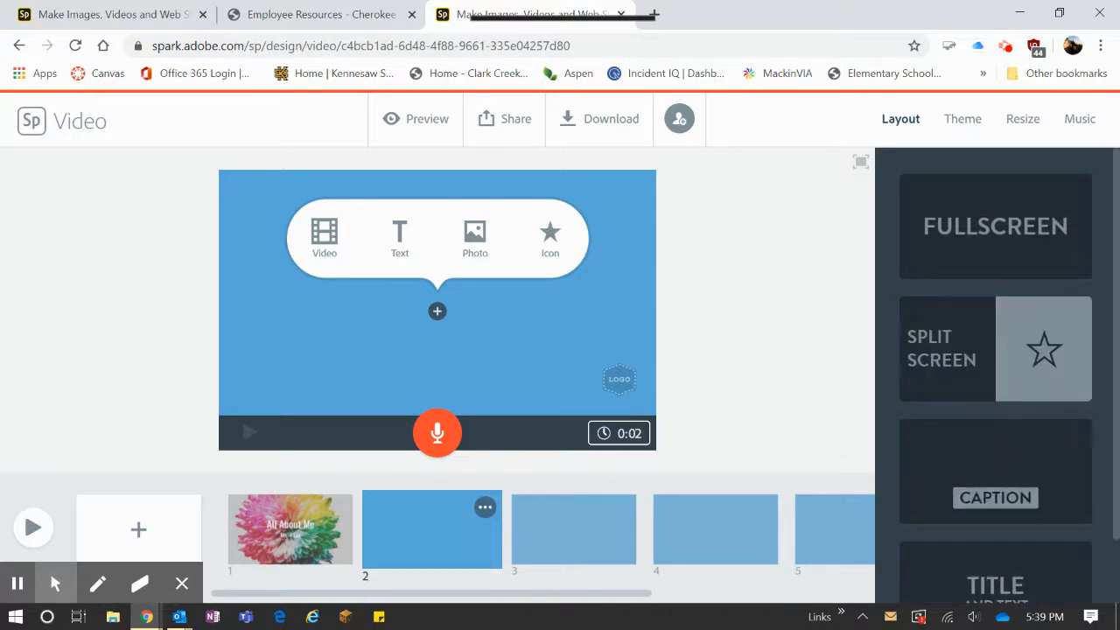
pyautogui.click(958, 229)
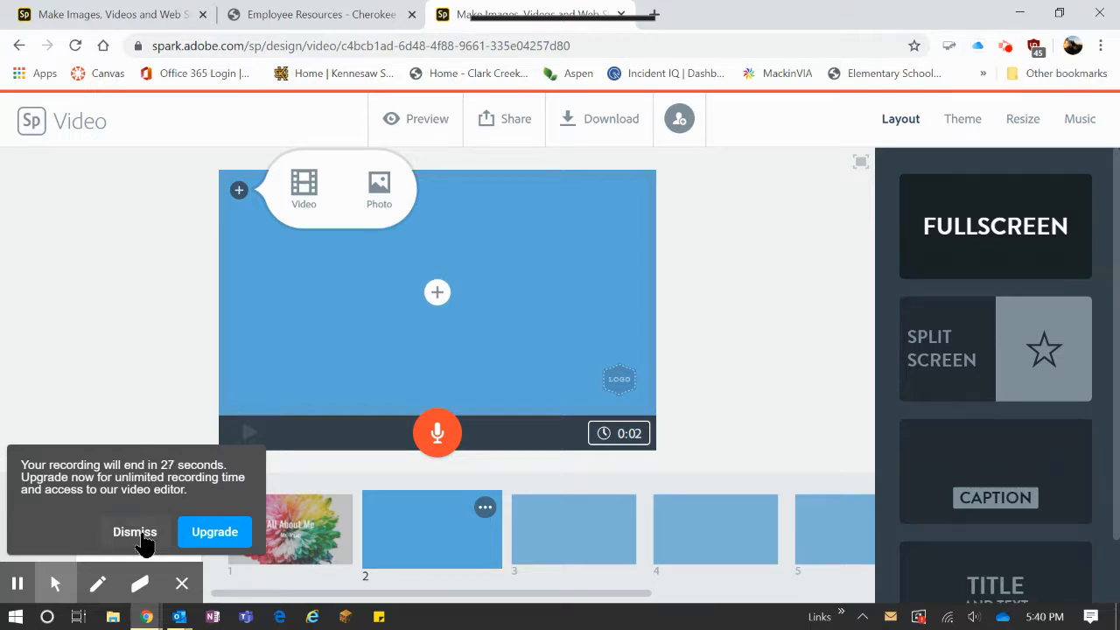
# Set the free photo of pink blossoms with yellow leaves as the second slide's background.
pyautogui.click(140, 534)
pyautogui.click(380, 201)
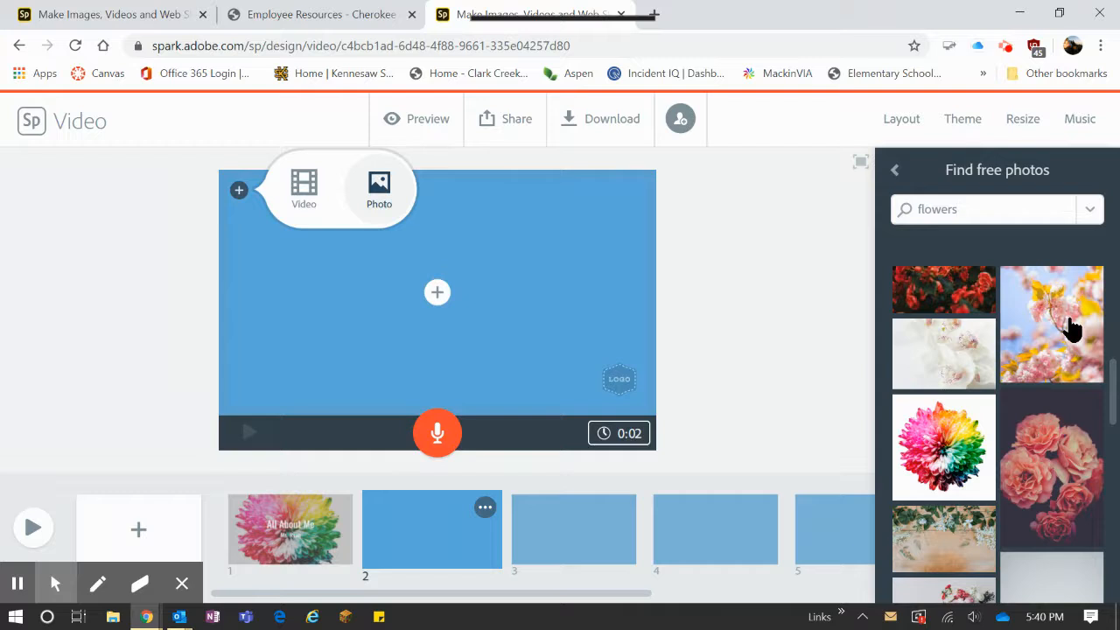
pyautogui.click(1072, 325)
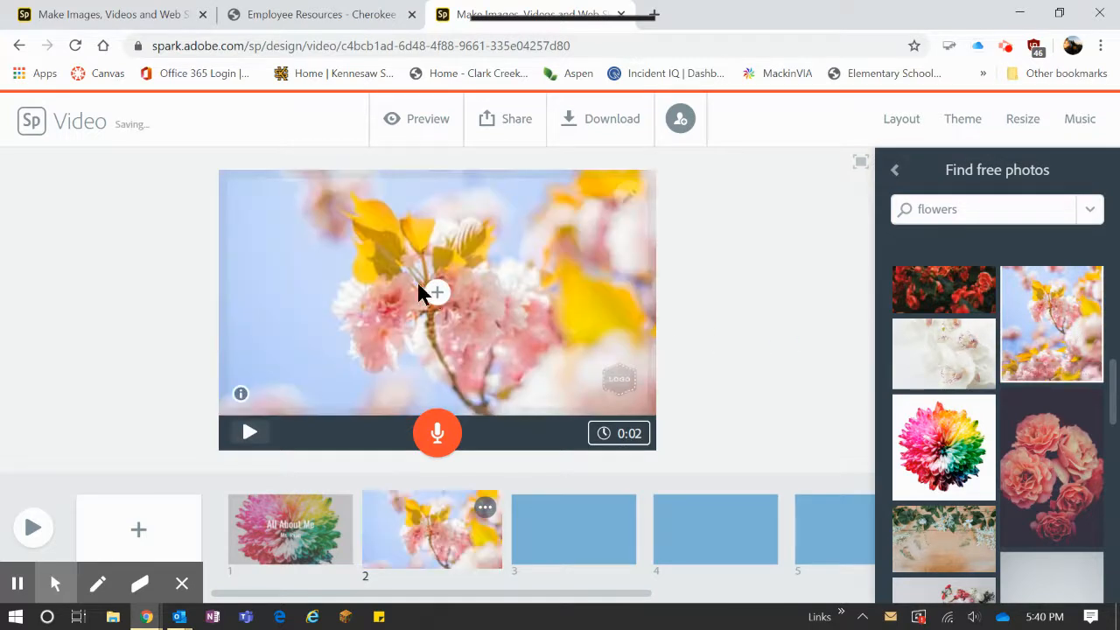
# Add the text "Flowers are beautiful things and I love them." over the second slide's photo.
pyautogui.click(438, 297)
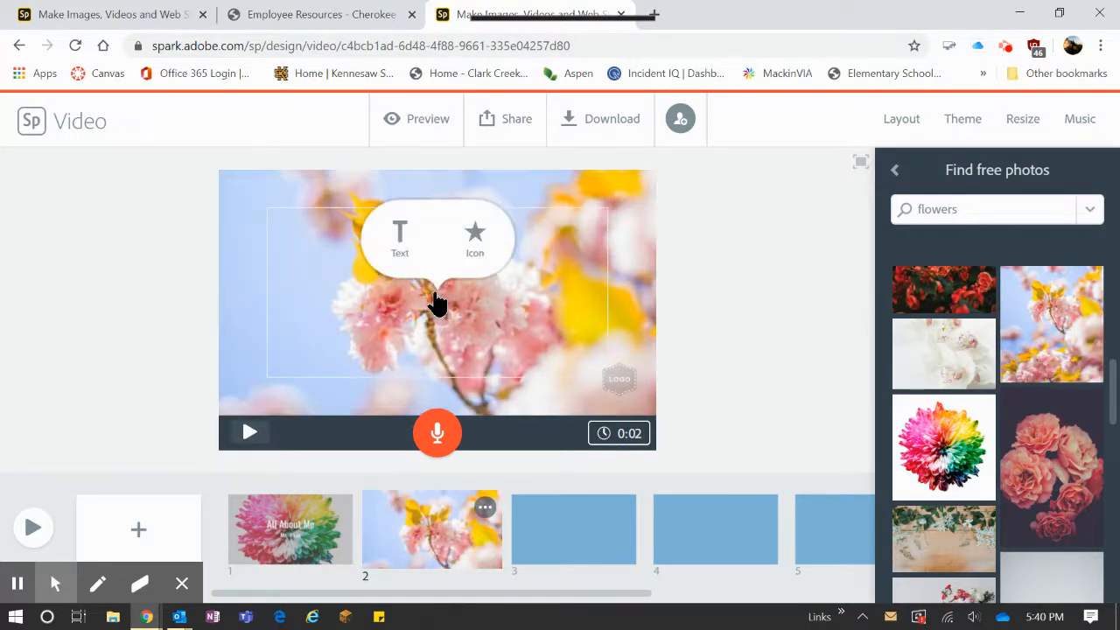
pyautogui.click(402, 243)
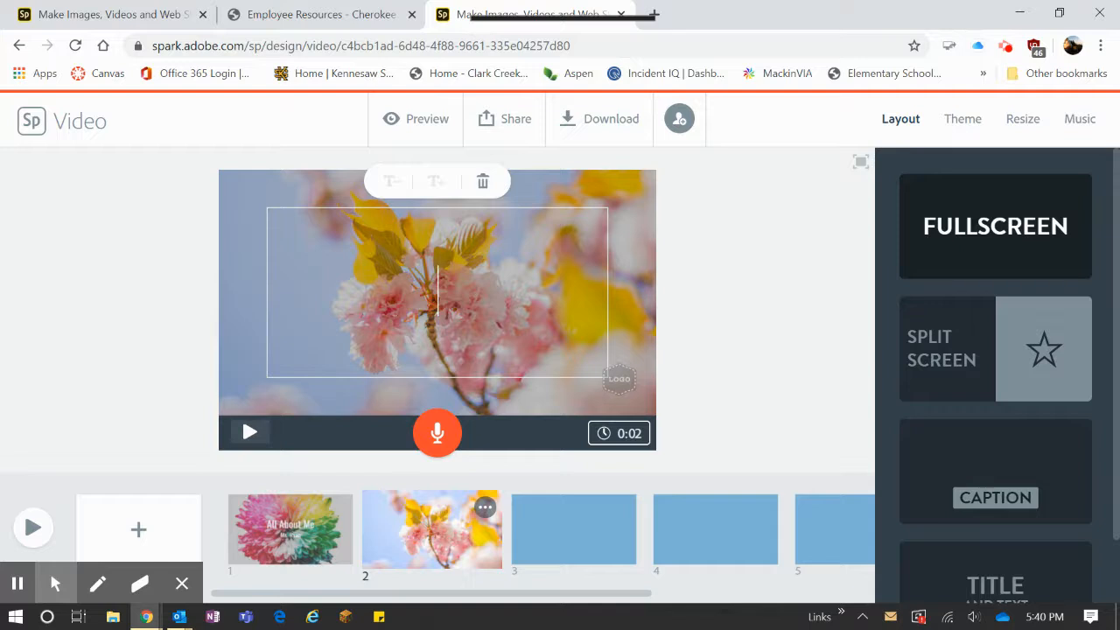
pyautogui.write('Flow')
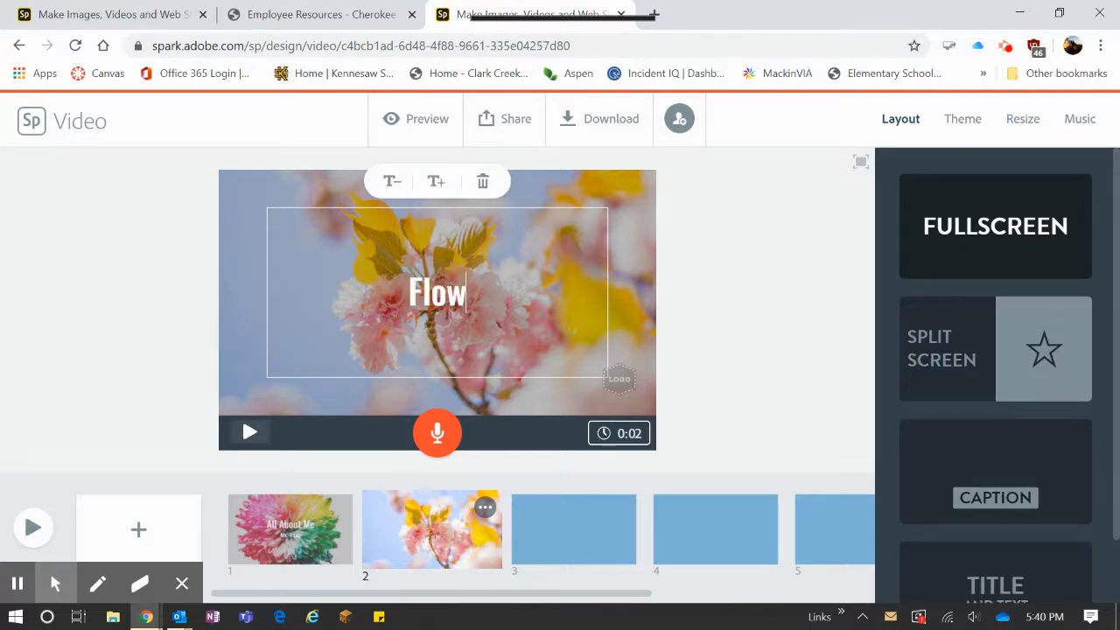
pyautogui.write('ers are be')
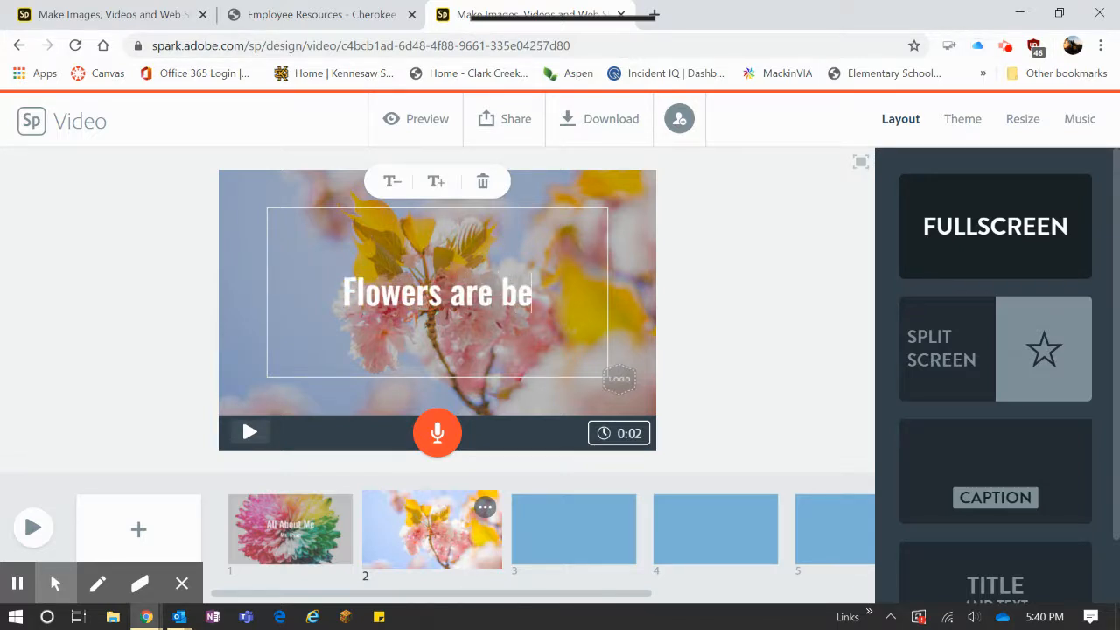
pyautogui.write('autiful th')
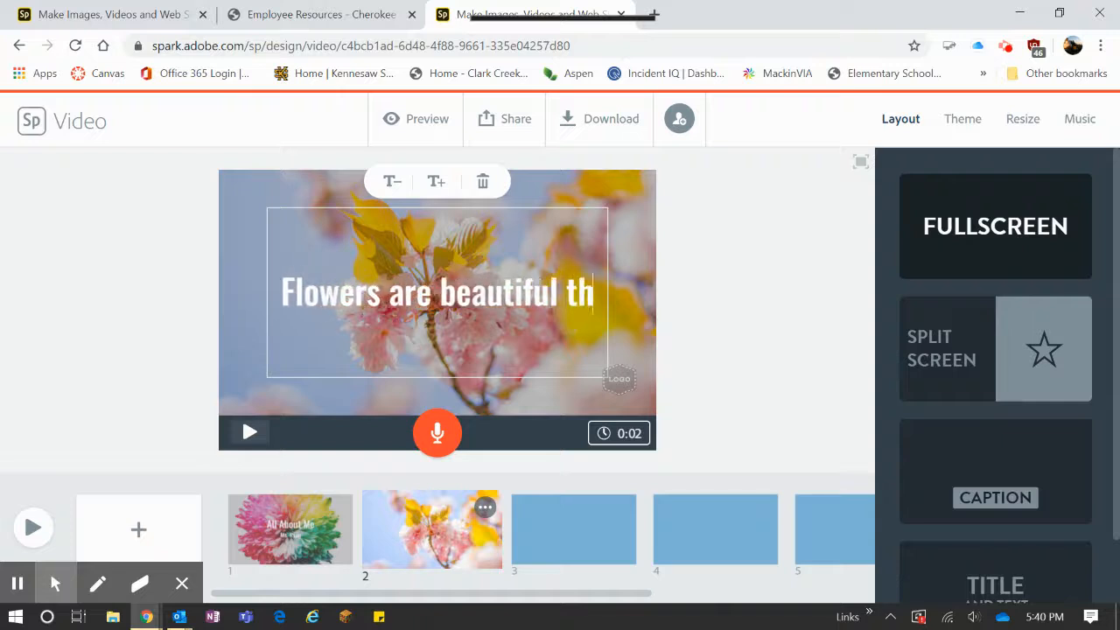
pyautogui.write('ings and')
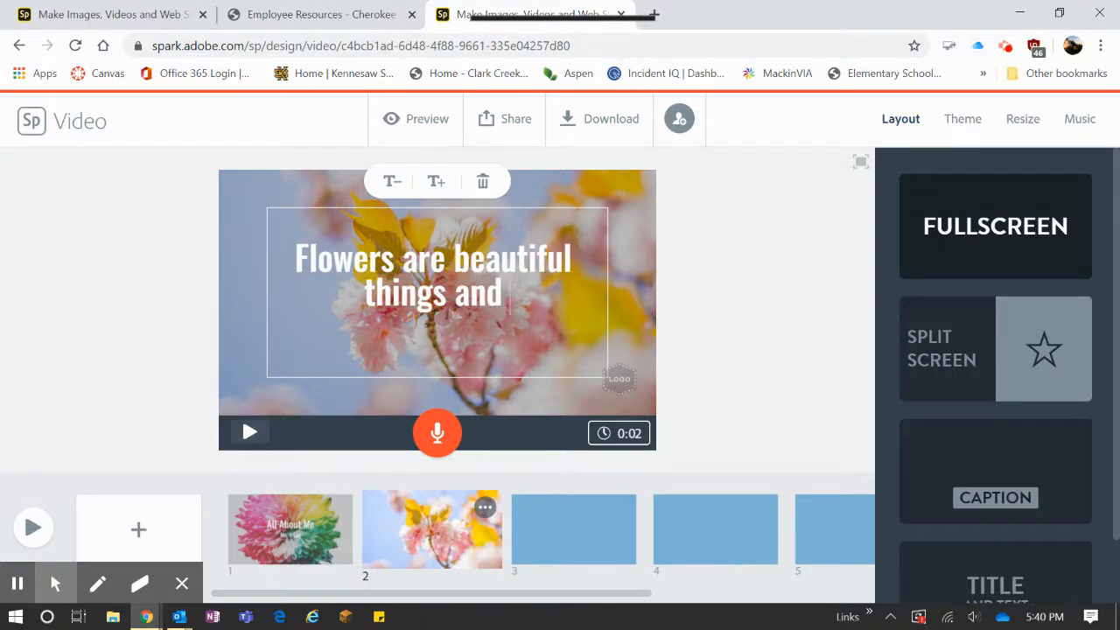
pyautogui.write(' I love t')
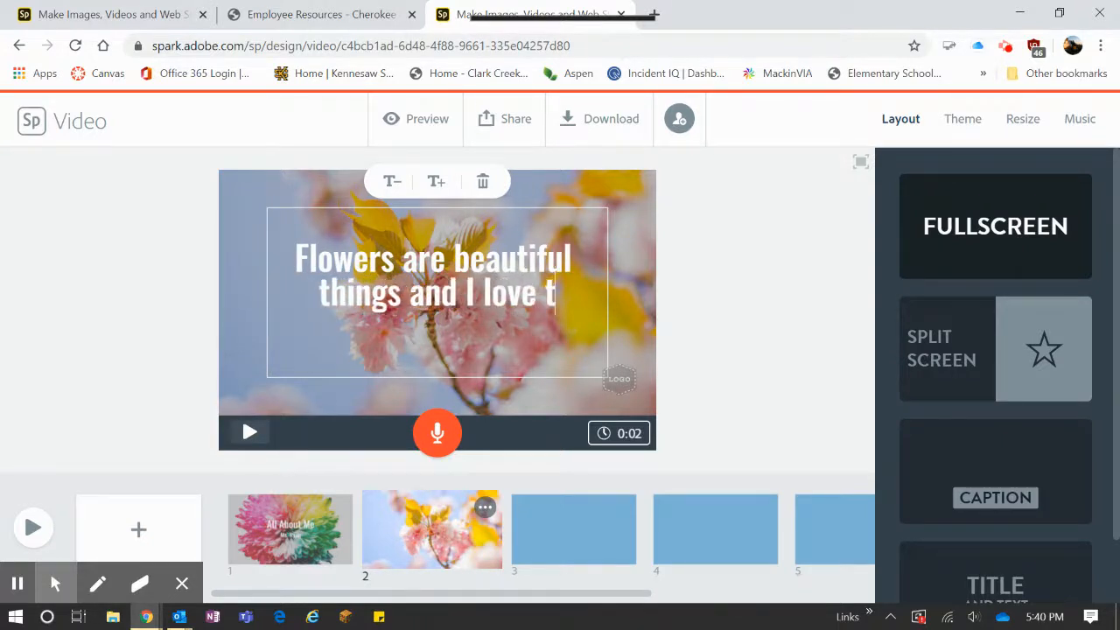
pyautogui.write('hem.')
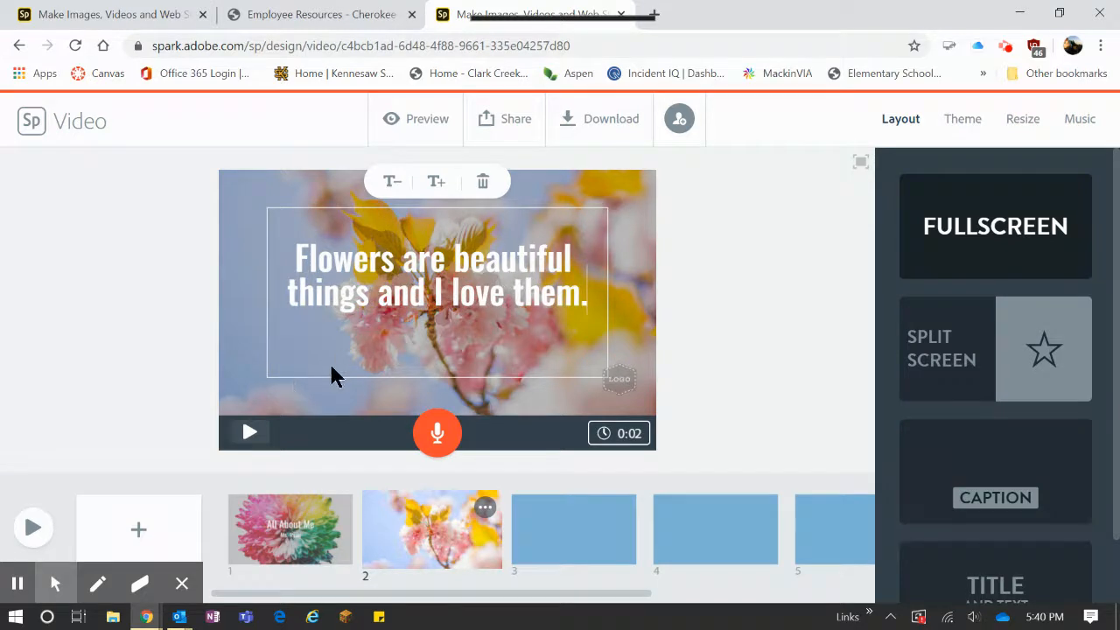
pyautogui.click(306, 384)
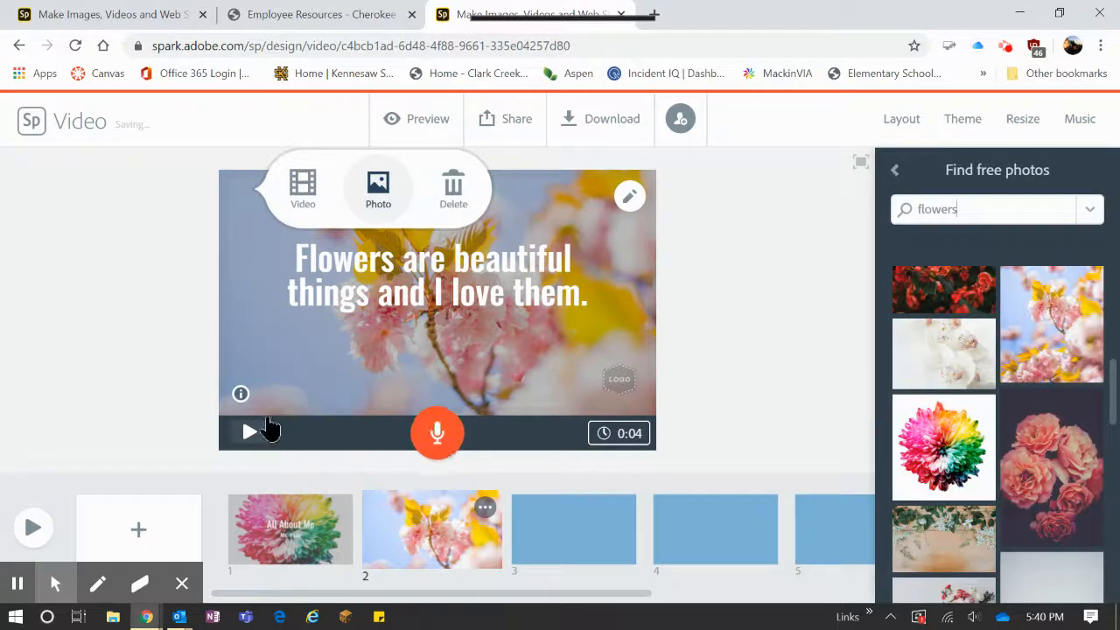